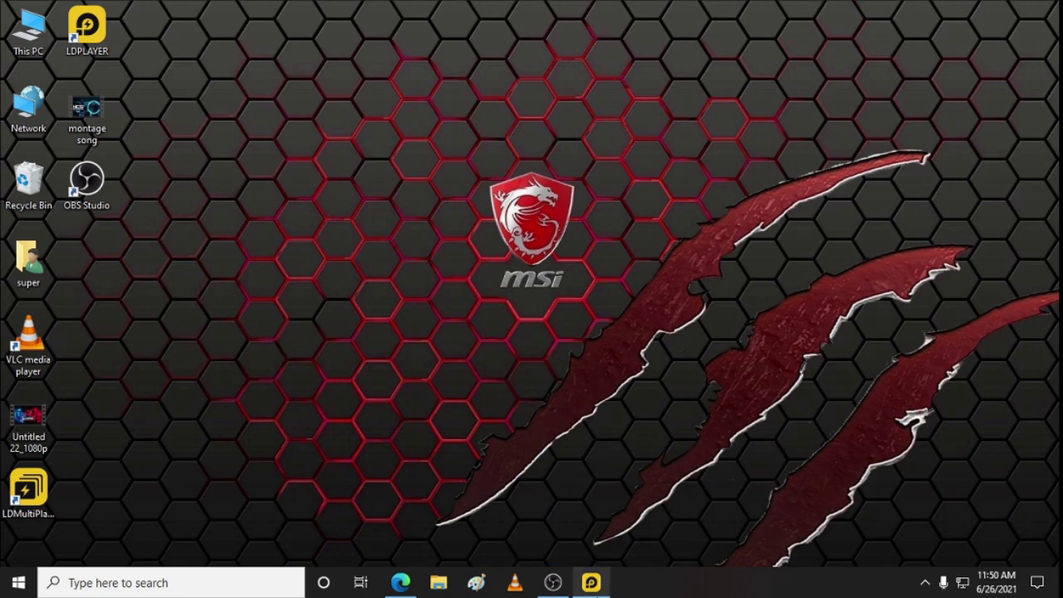
Step: Try launching Free Fire twice in LDPlayer, closing the game each time, and minimize the emulator to the desktop
click(591, 582)
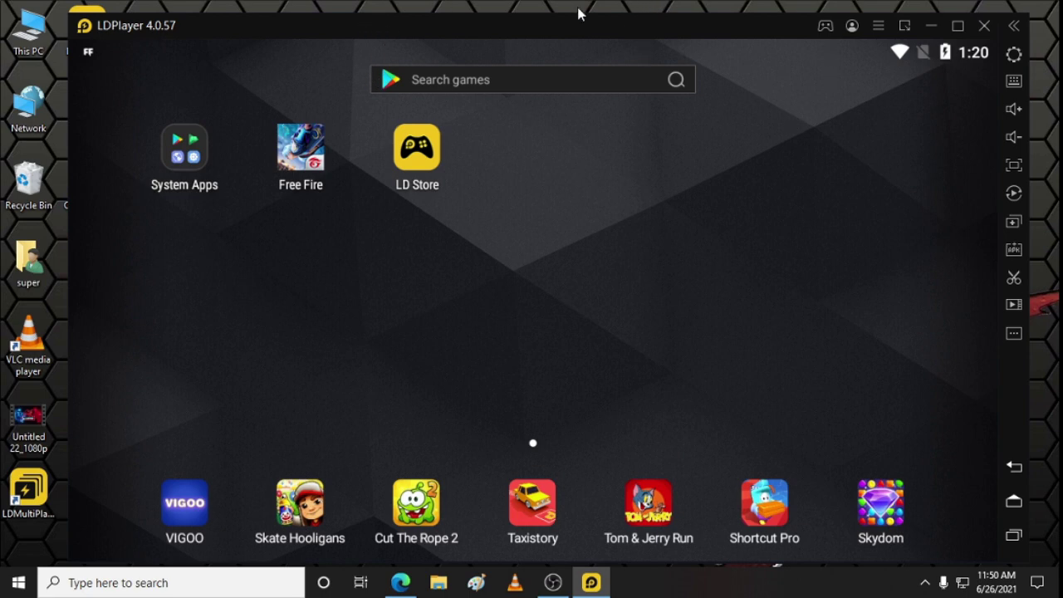
click(304, 166)
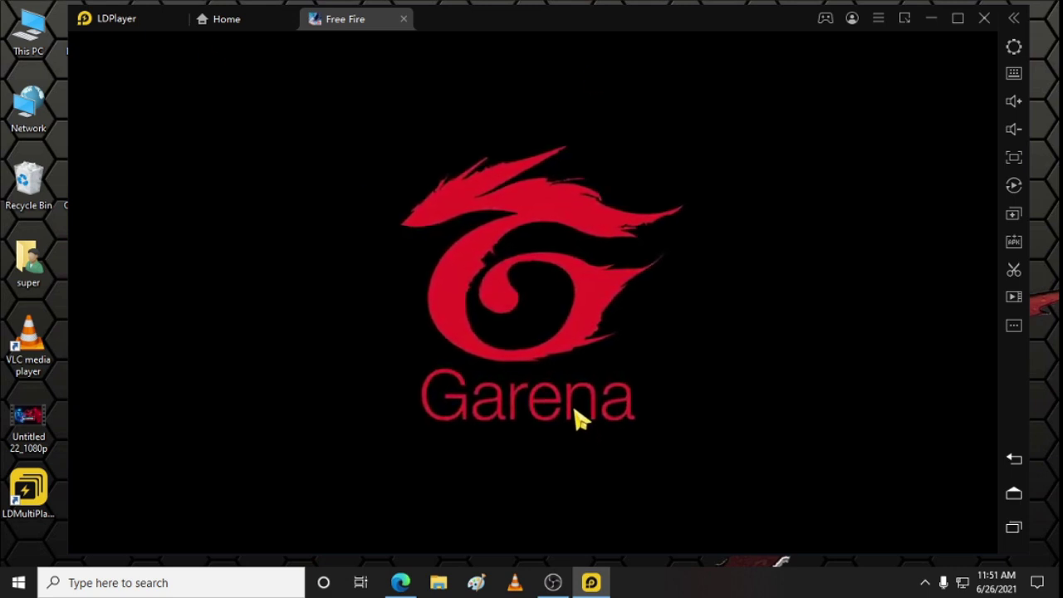
click(405, 20)
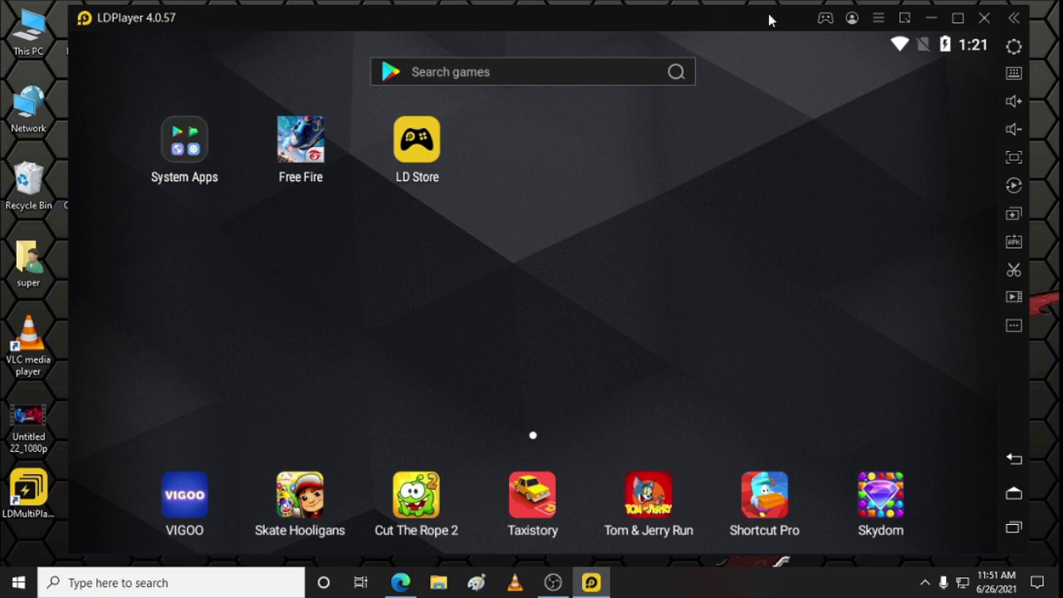
click(312, 152)
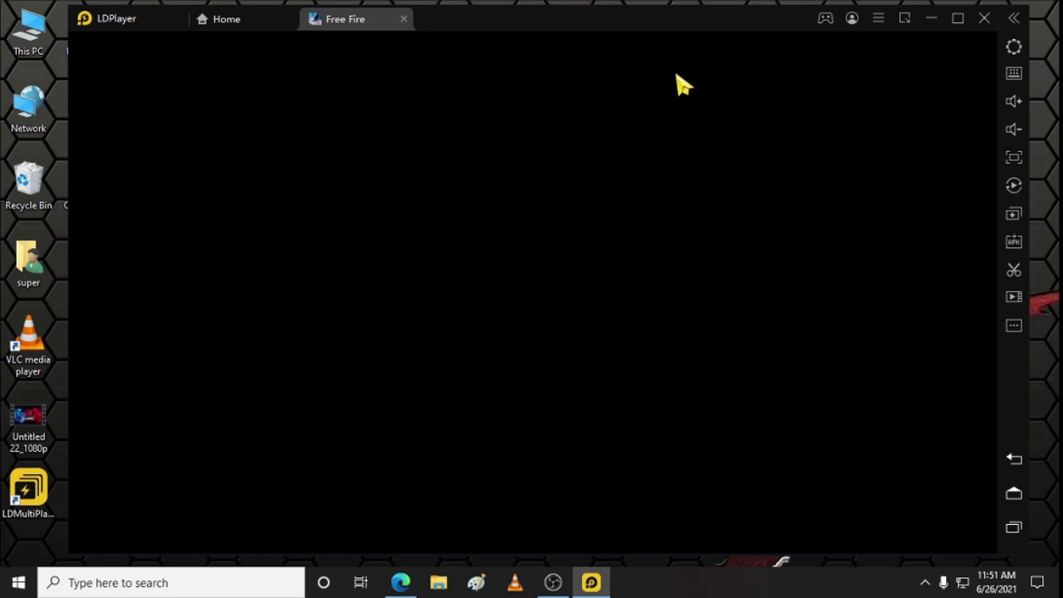
click(403, 19)
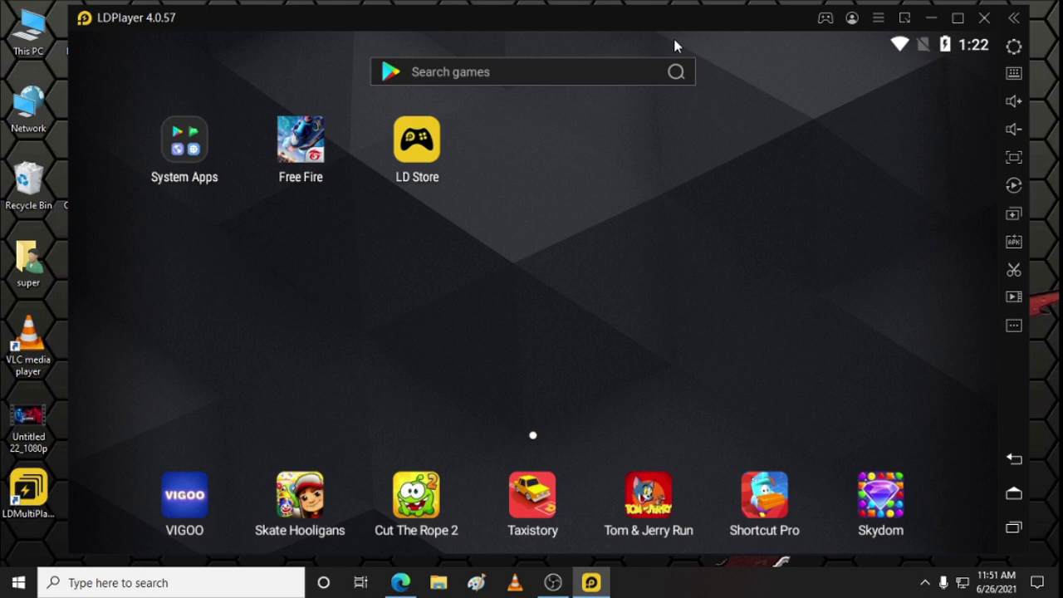
click(932, 21)
right_click(807, 4)
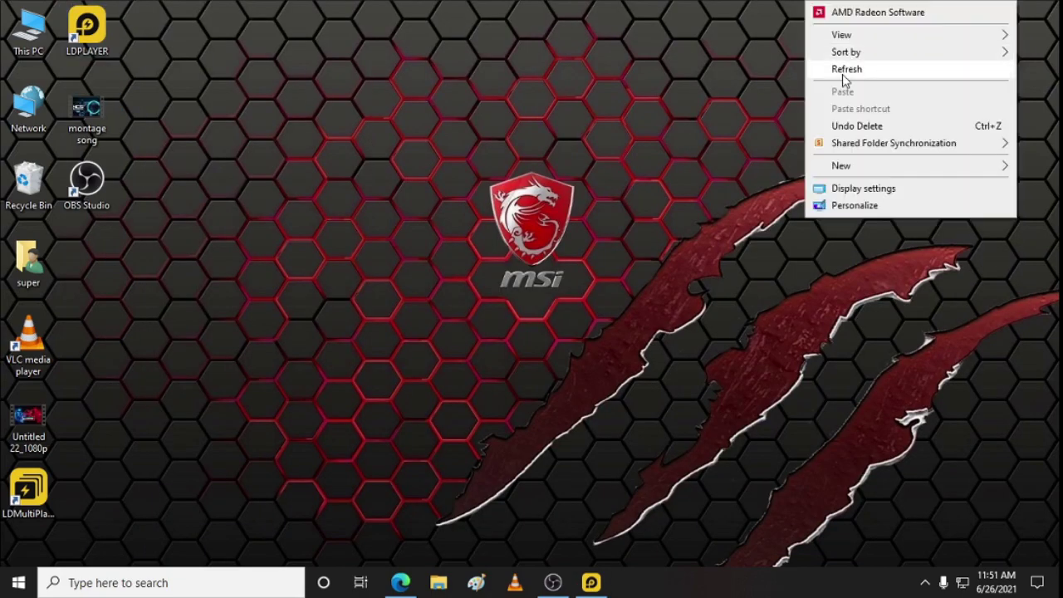
click(844, 73)
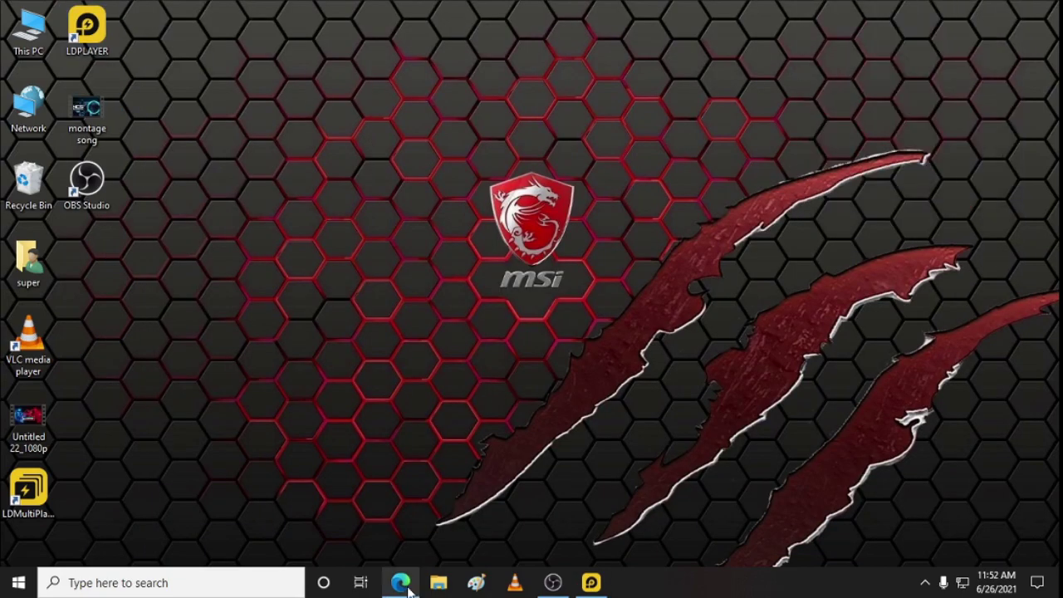
Step: Switch to Microsoft Edge, search for "bluestacks 5 download for pc" in a new tab and open the BlueStacks 5 Android Emulator result
click(400, 582)
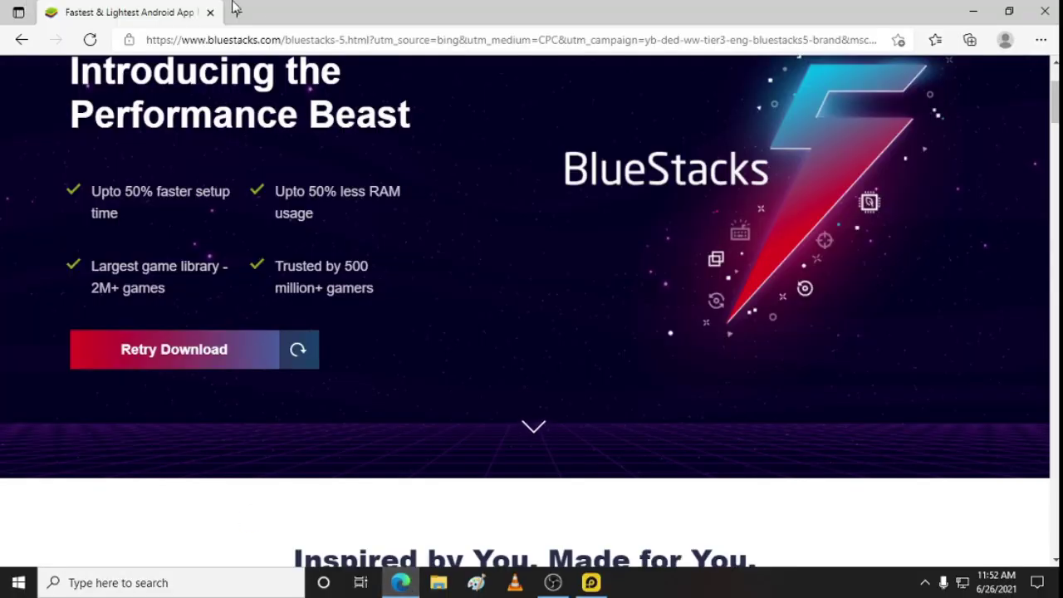
click(236, 10)
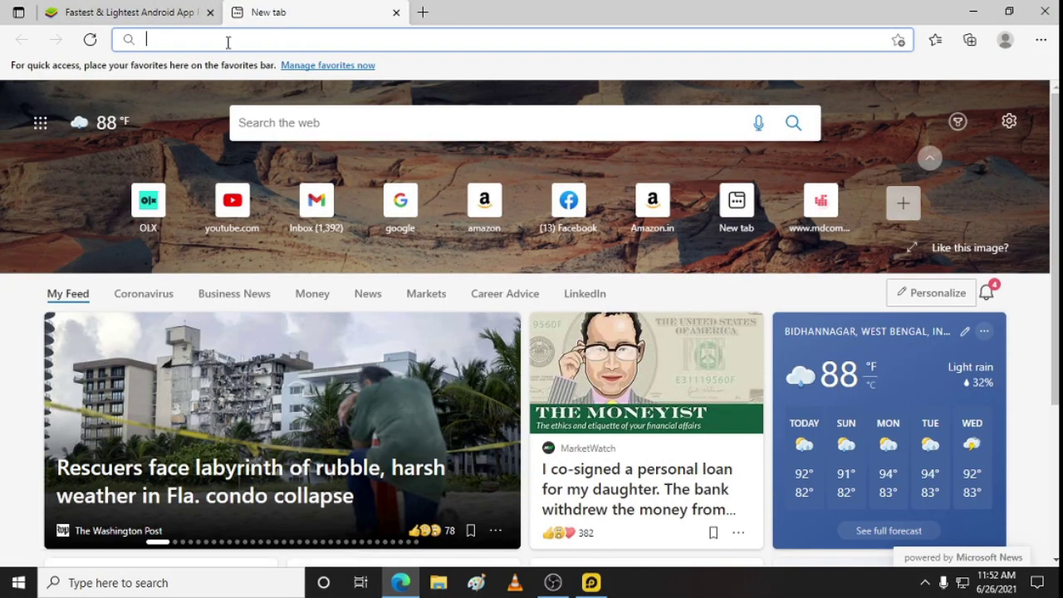
click(228, 39)
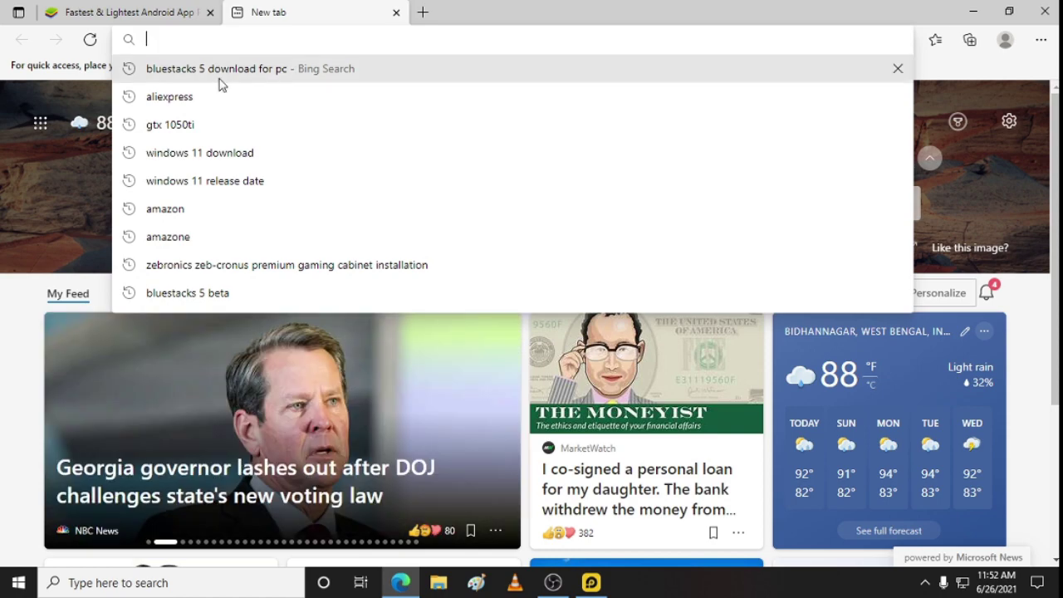
click(221, 80)
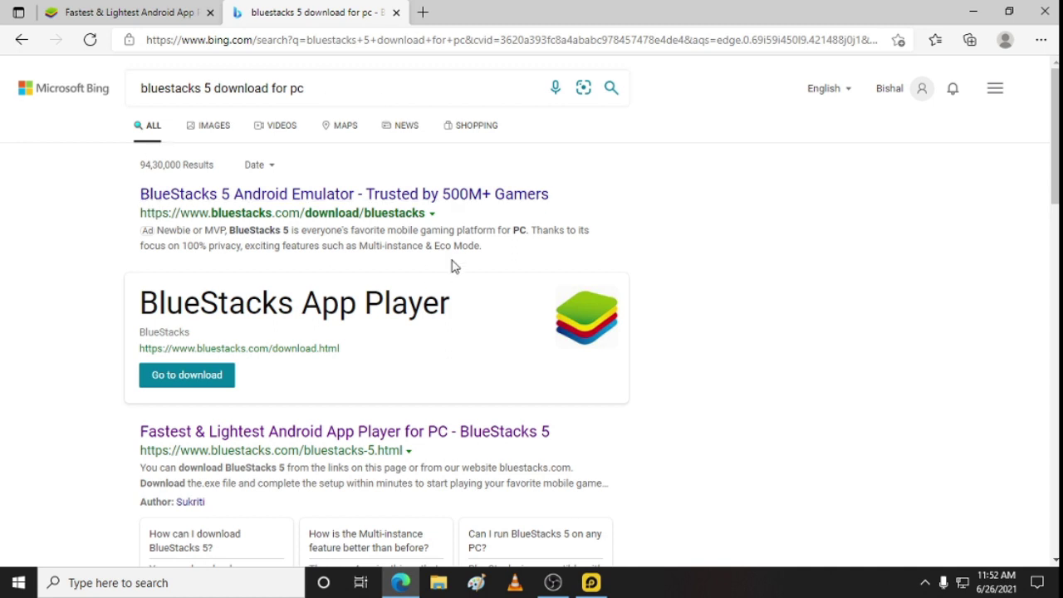
click(314, 195)
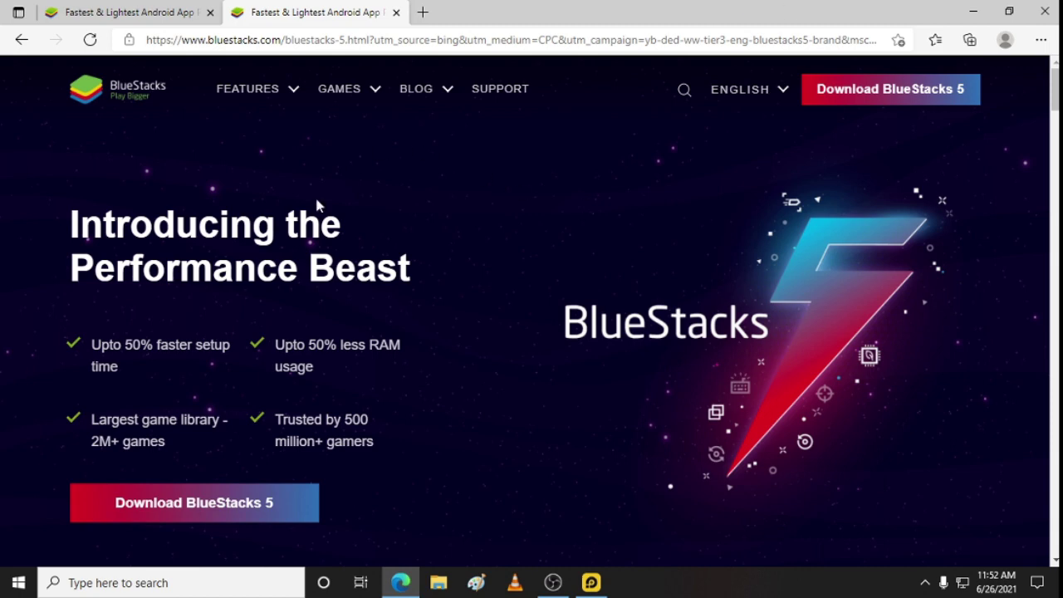
Step: Download the BlueStacks 5 installer, save it to the Desktop and return to the refreshed desktop
click(230, 516)
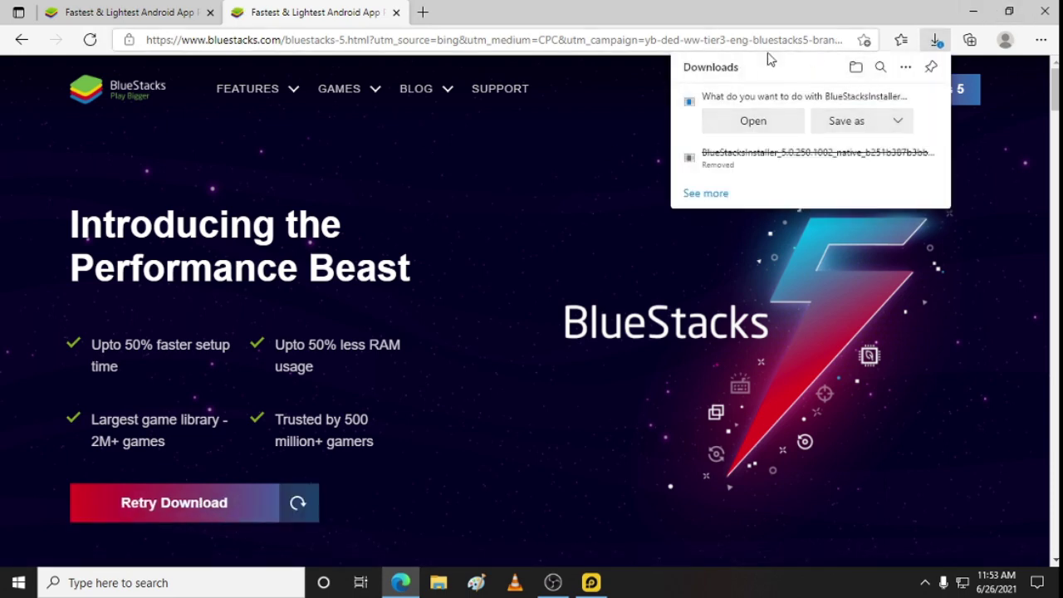
click(860, 125)
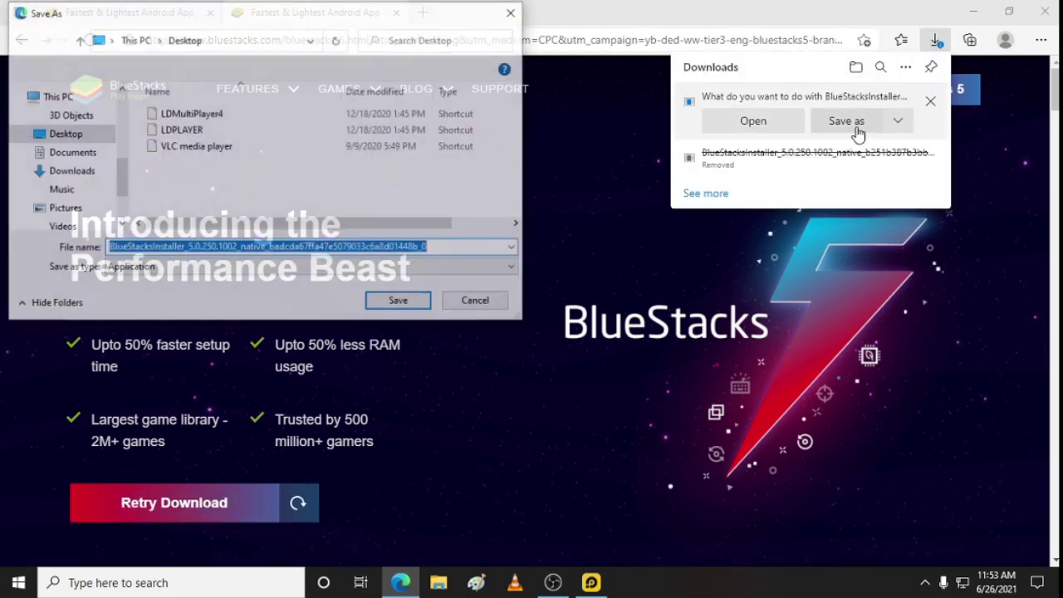
click(399, 301)
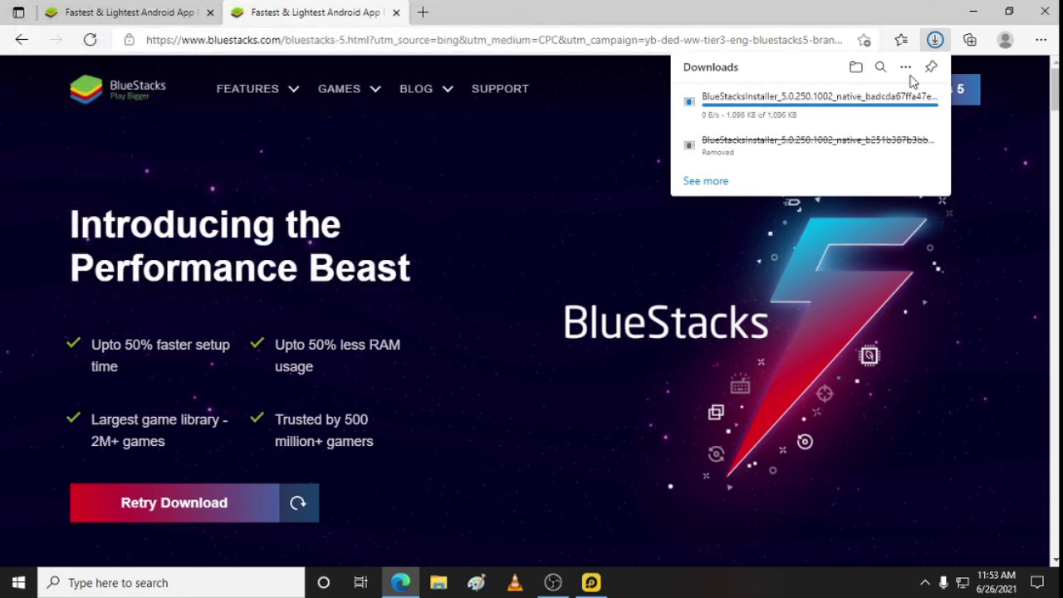
click(974, 12)
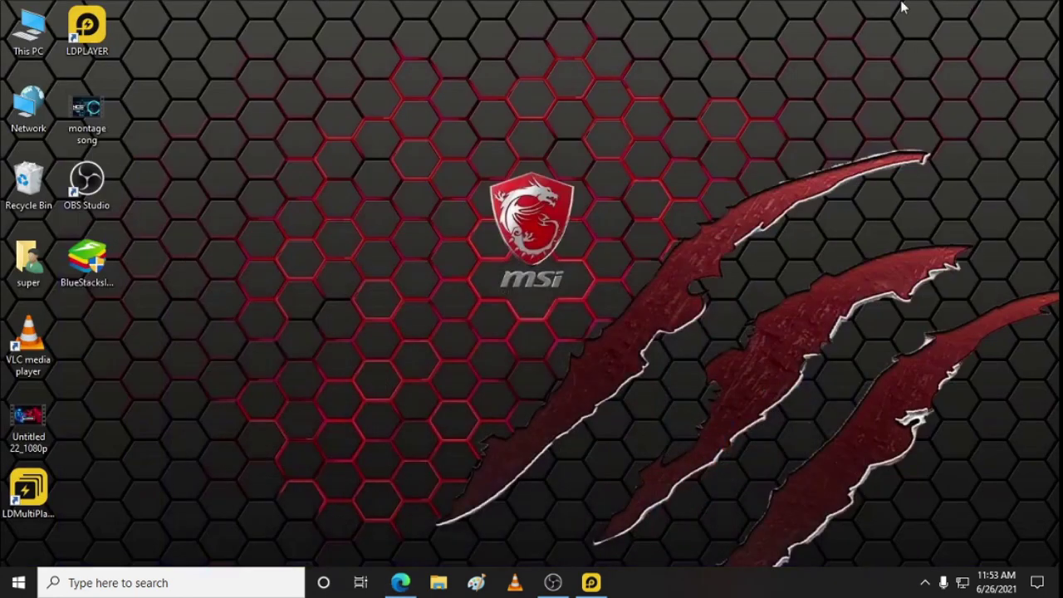
right_click(646, 5)
click(690, 72)
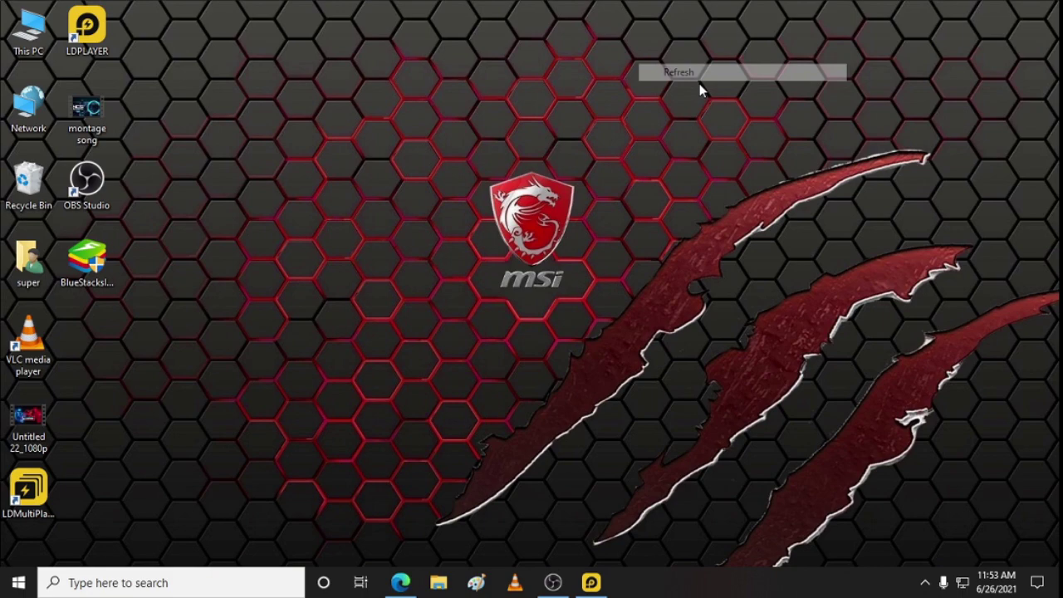
Step: Run the downloaded BlueStacks installer as administrator and install BlueStacks 5
click(88, 264)
right_click(88, 266)
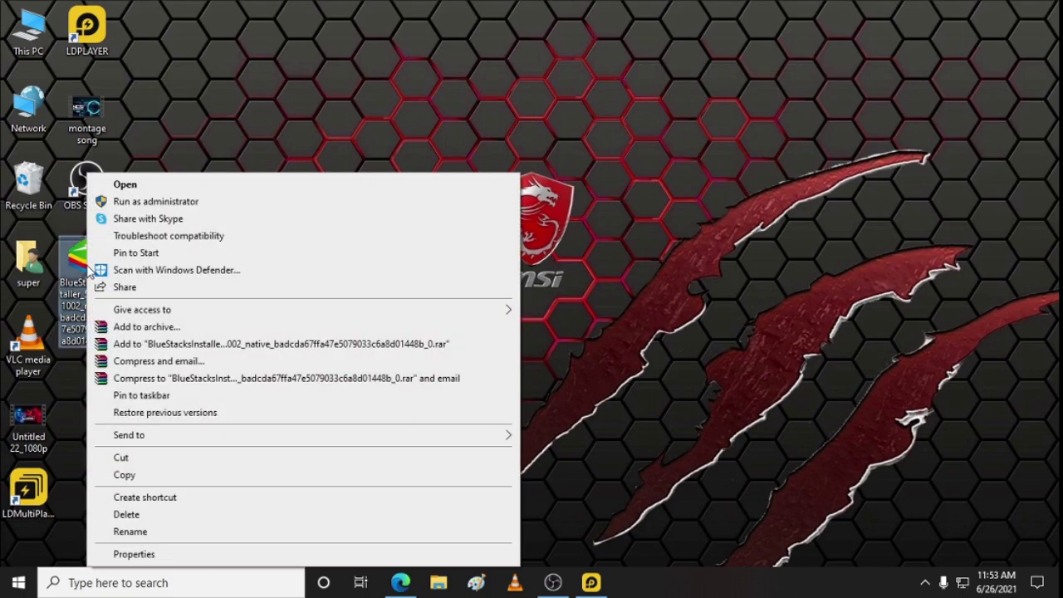
click(140, 202)
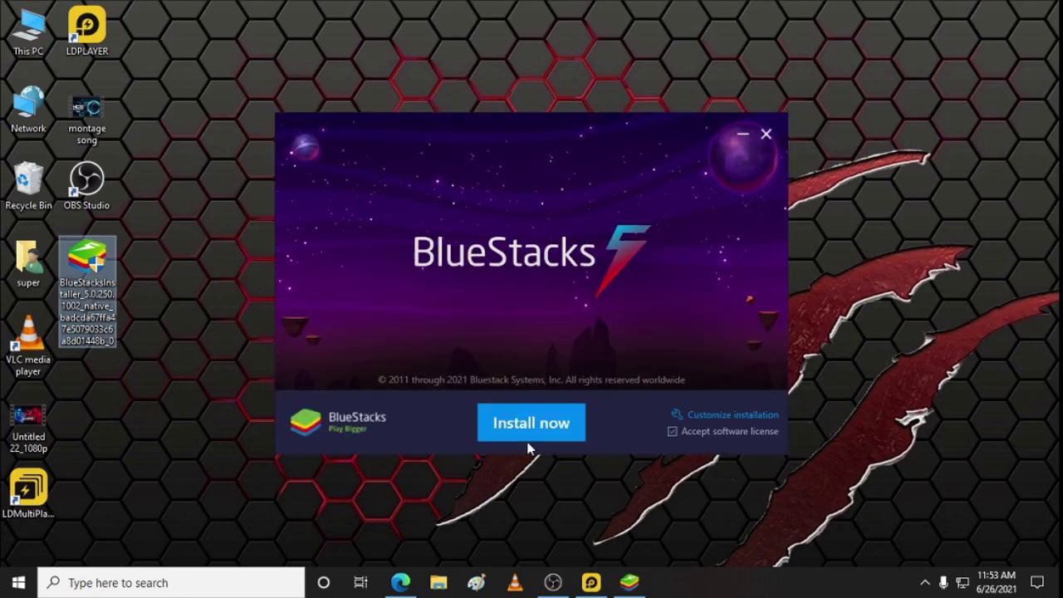
click(540, 434)
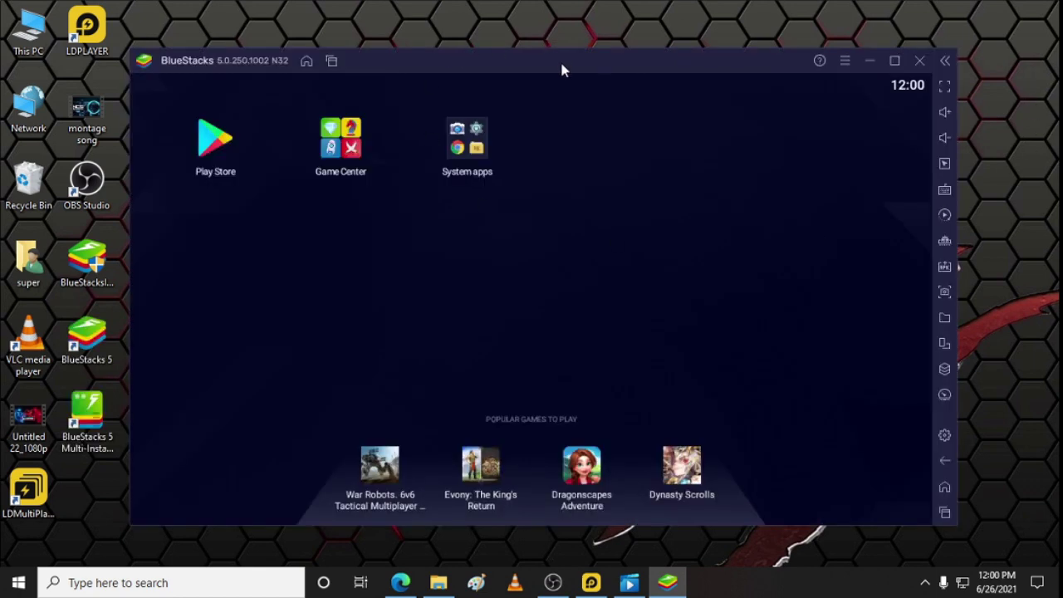
Step: Open the BlueStacks performance settings and set the CPU allocation to Medium (2 Cores)
drag(564, 68, 590, 55)
click(870, 47)
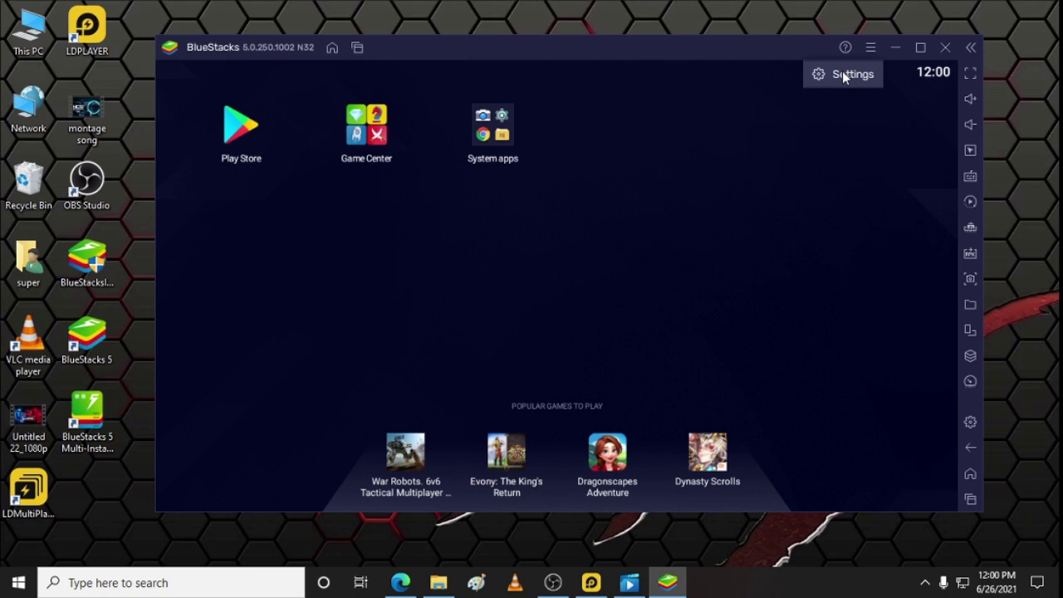
click(844, 74)
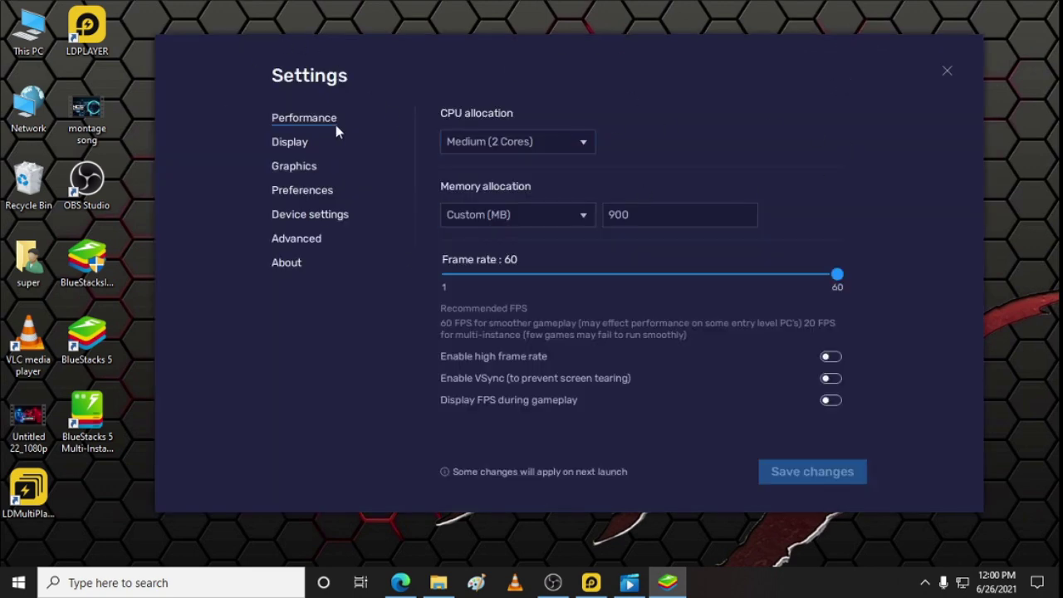
click(573, 141)
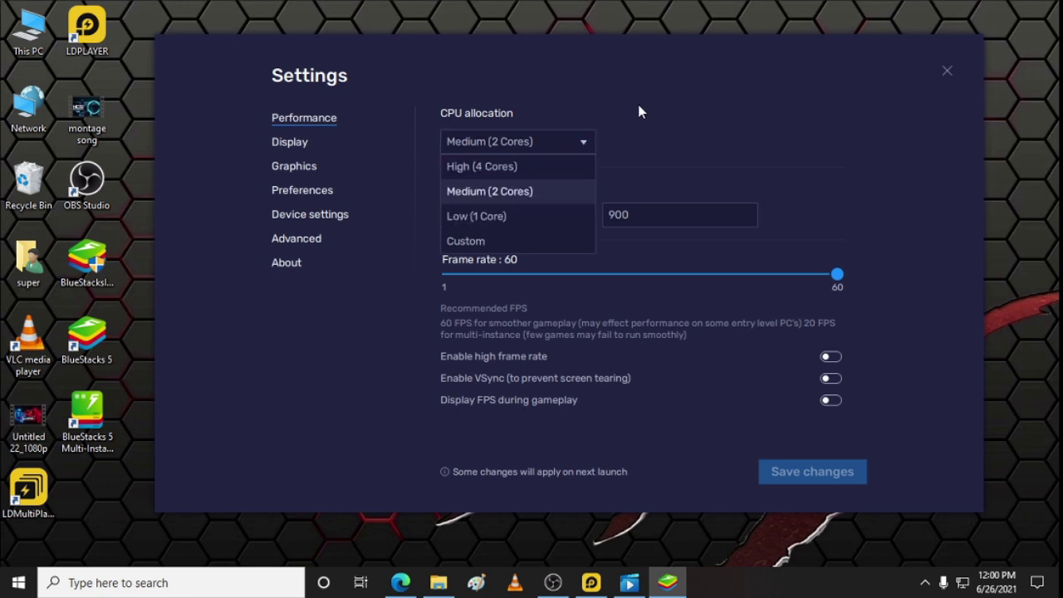
click(485, 194)
click(510, 143)
click(508, 189)
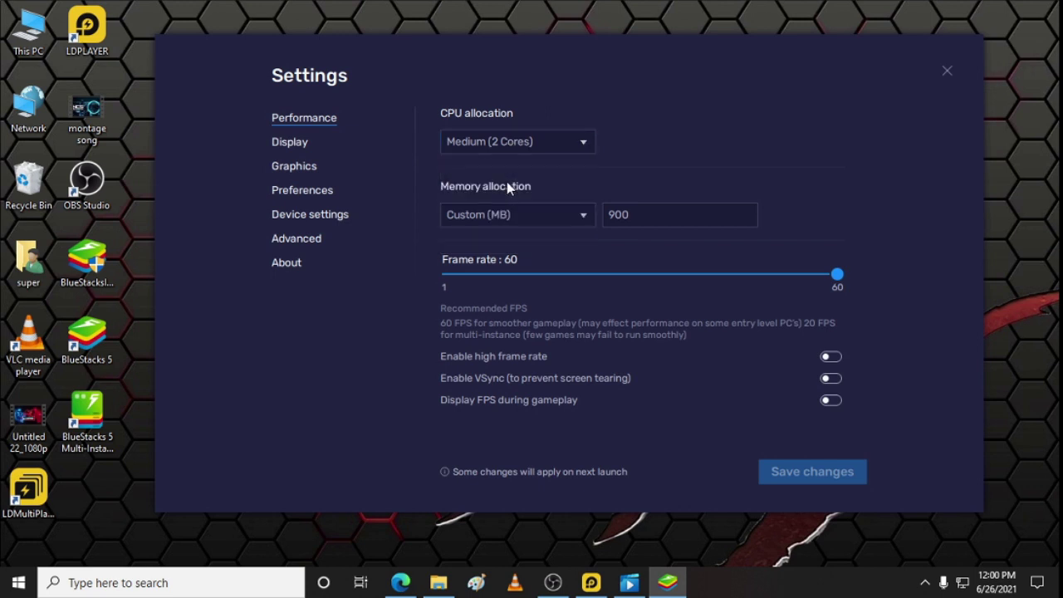
click(573, 142)
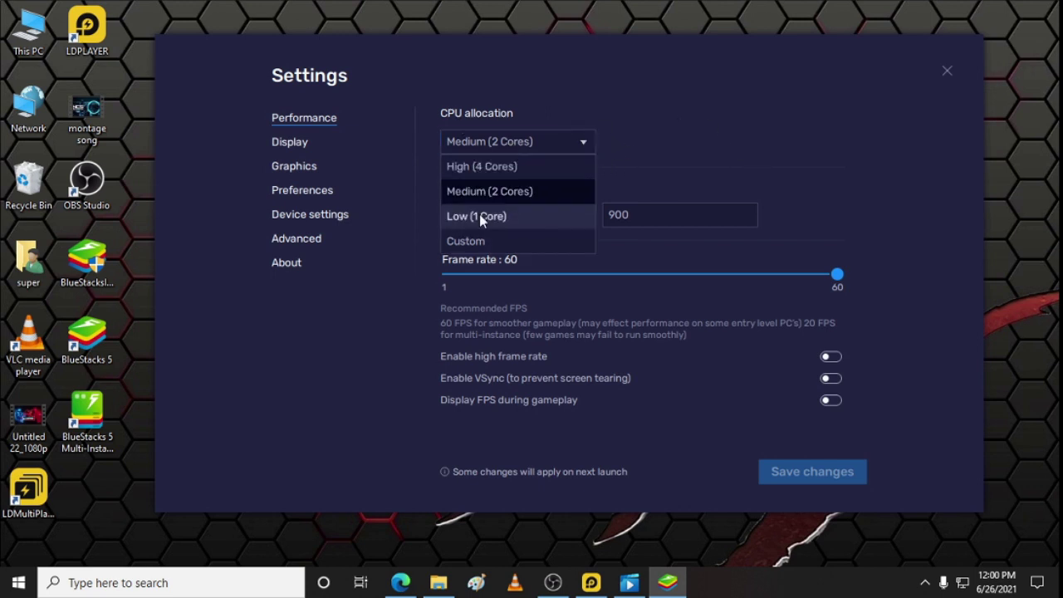
click(637, 157)
click(497, 142)
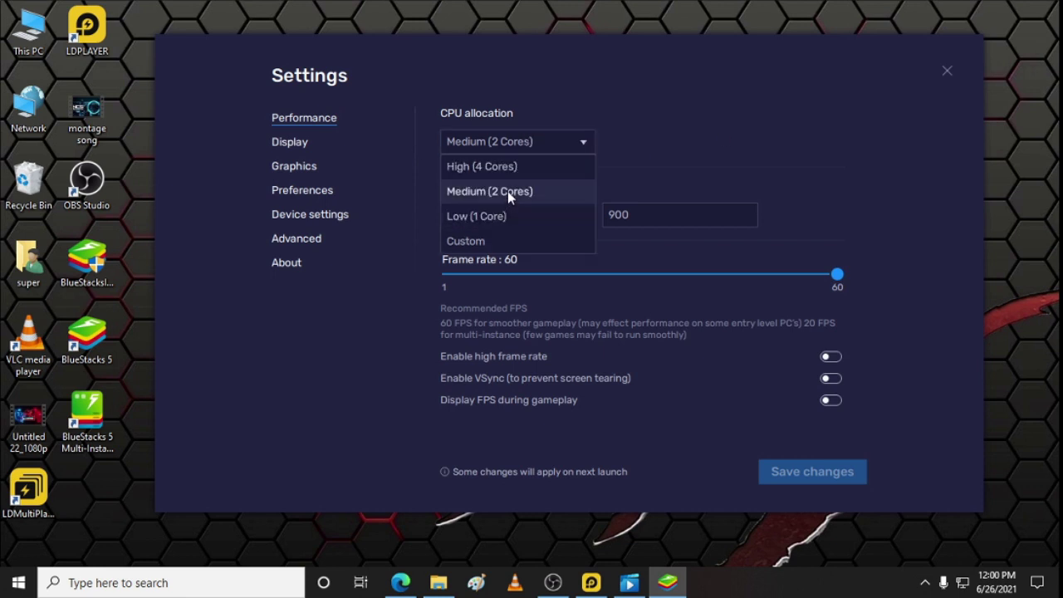
click(508, 191)
Step: Set the memory allocation to Medium (2 GB), save the changes and restart BlueStacks
click(577, 213)
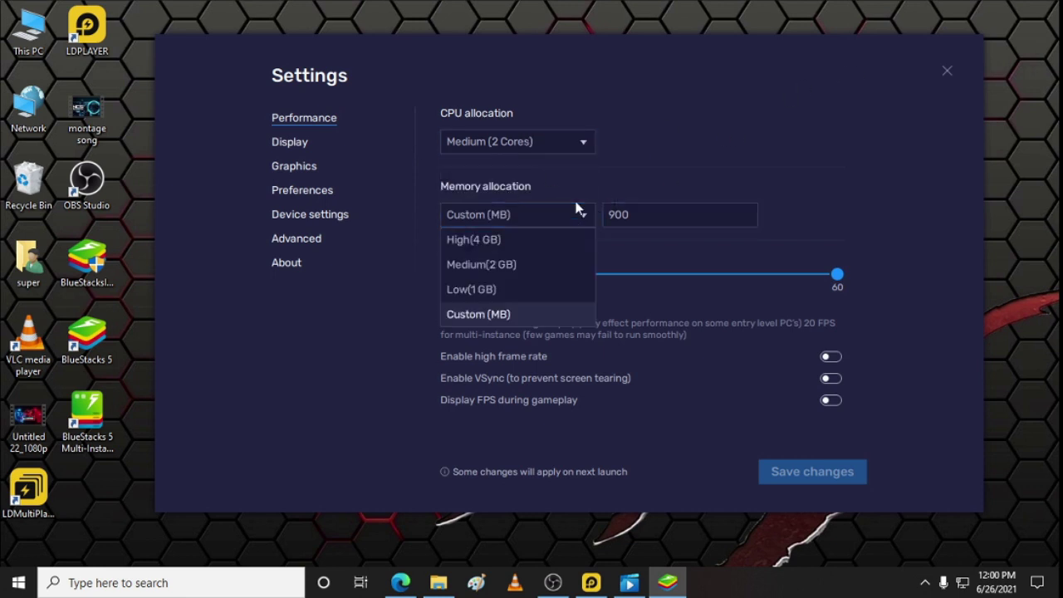
click(521, 263)
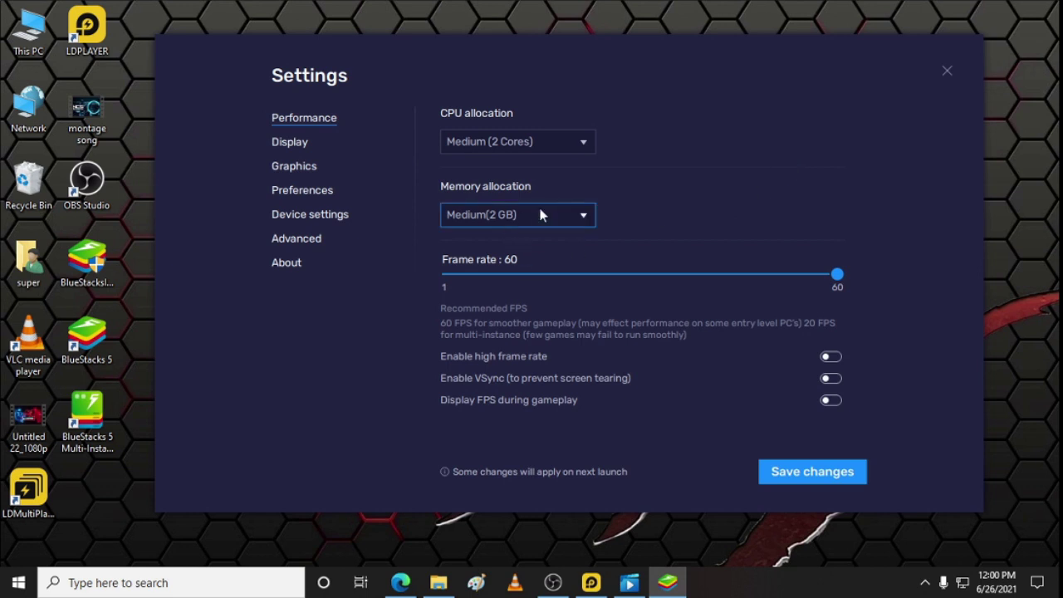
click(584, 214)
click(461, 264)
click(796, 470)
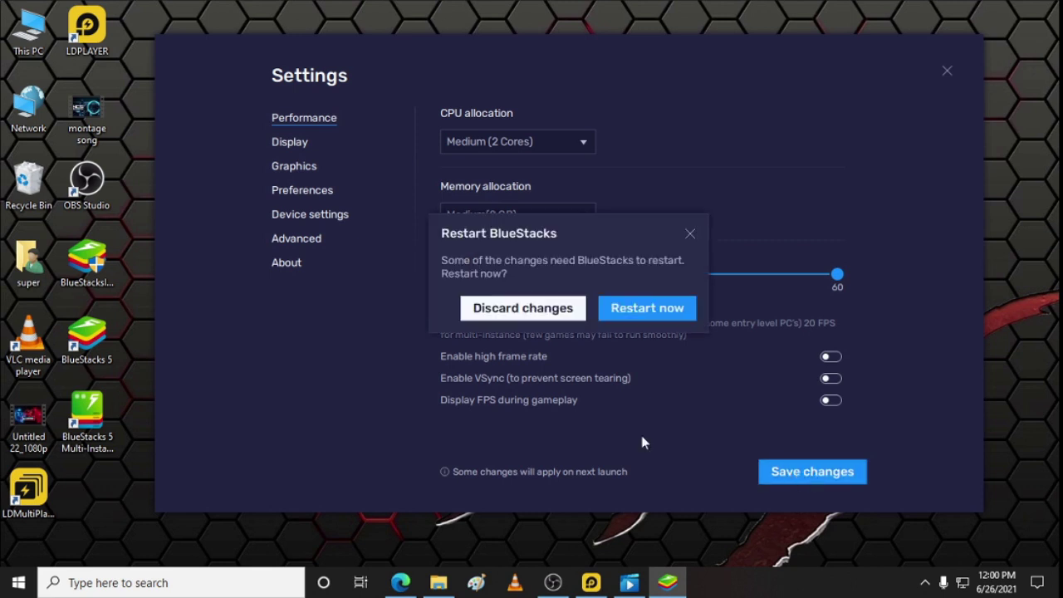
click(664, 316)
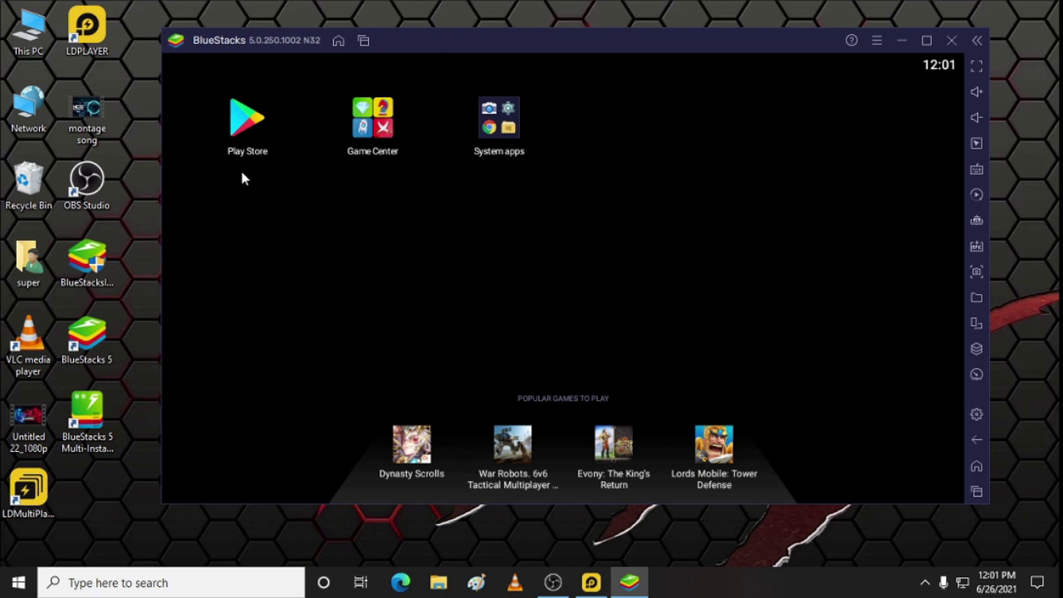
Step: Accept the Google Services terms for the Play Store and start installing Garena Free Fire - Rampage
click(249, 125)
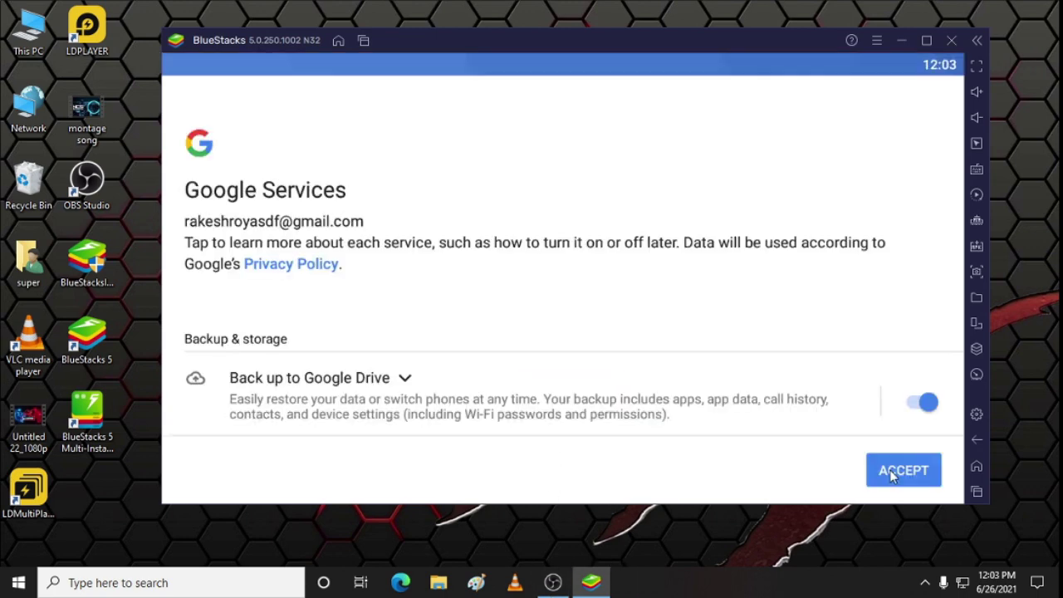
click(902, 470)
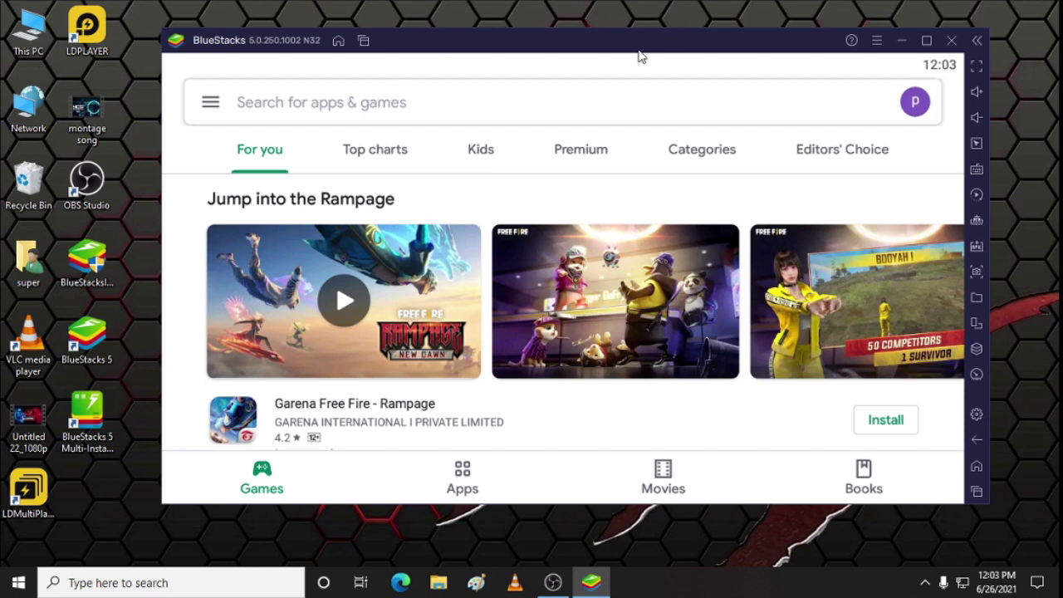
click(241, 422)
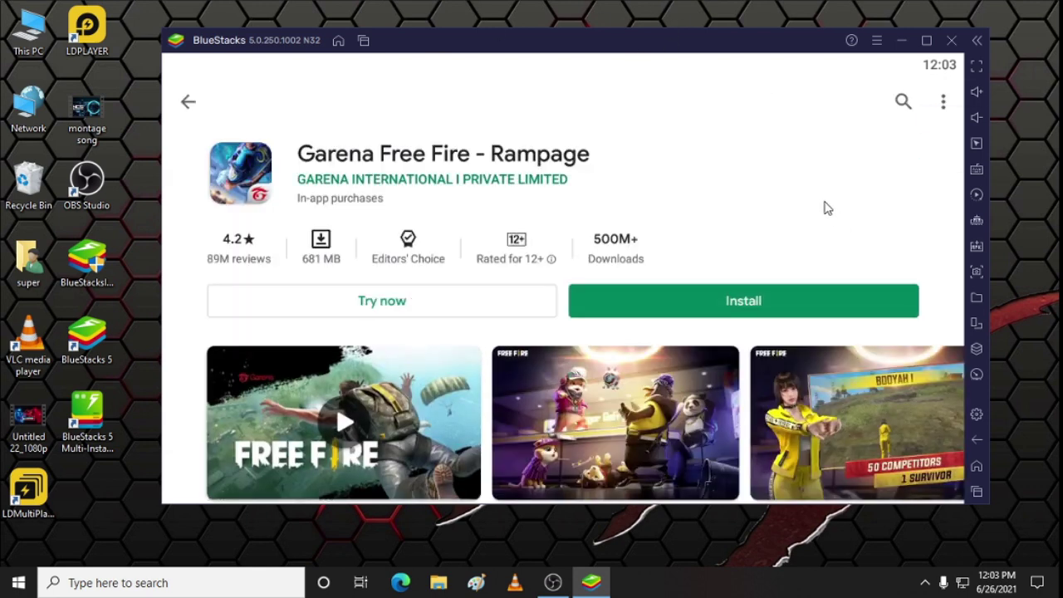
click(721, 298)
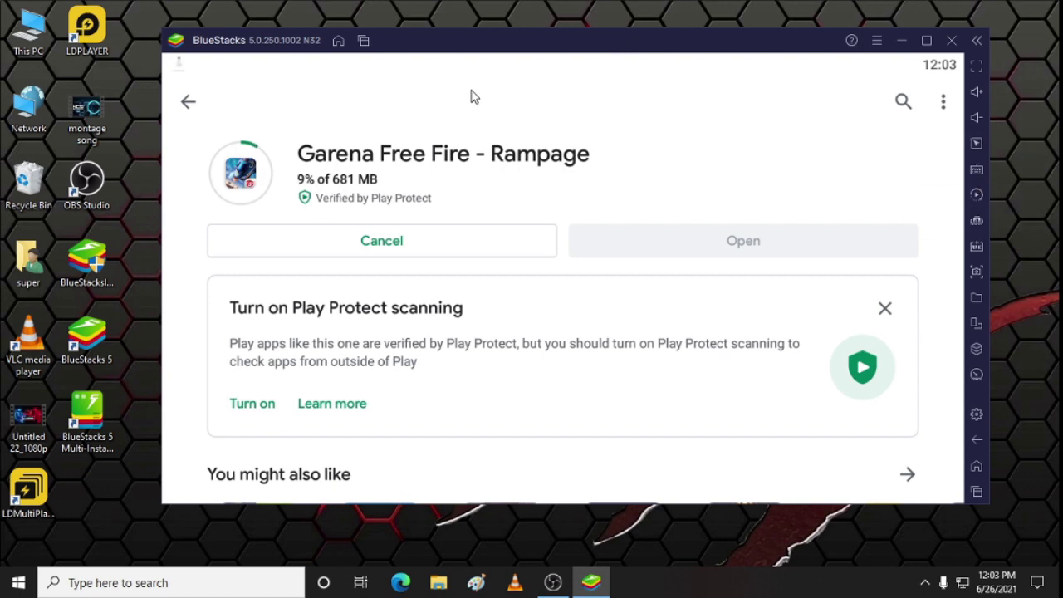
mouse_move(542, 43)
mouse_down()
mouse_move(532, 40)
mouse_move(537, 54)
mouse_up()
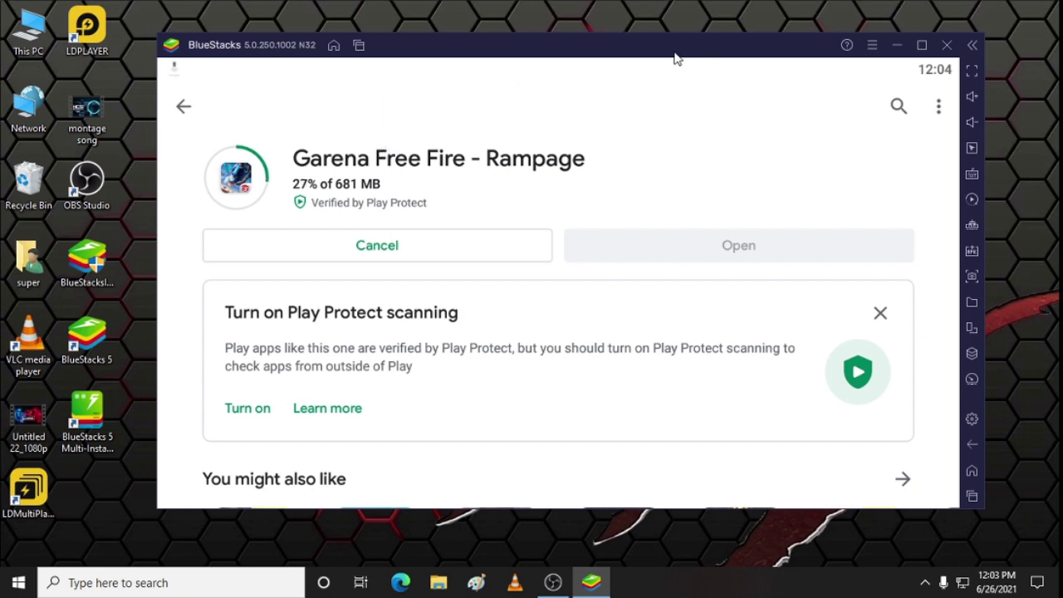
drag(602, 51, 612, 71)
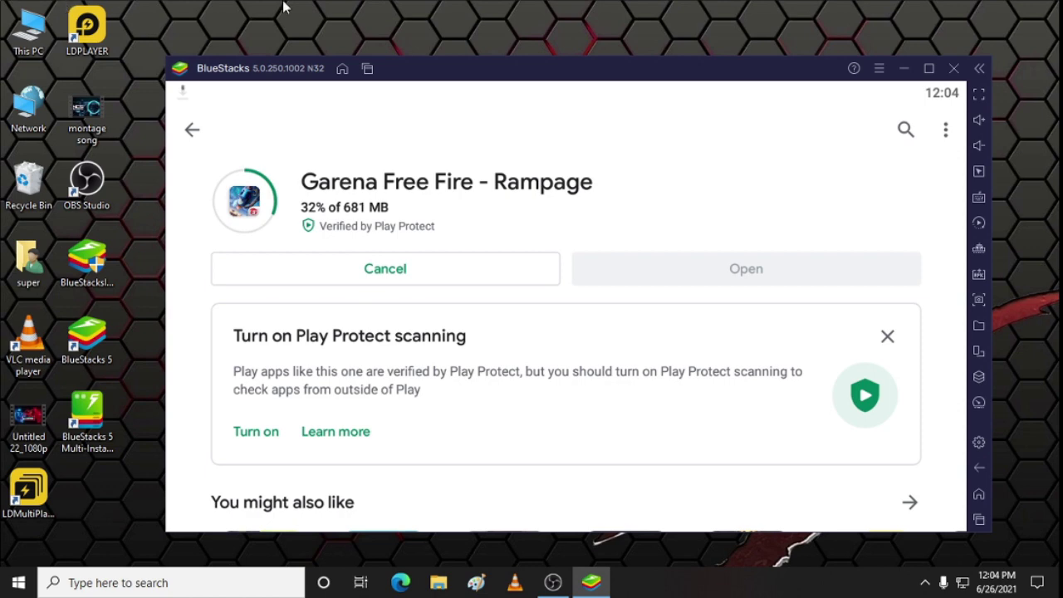
right_click(1032, 87)
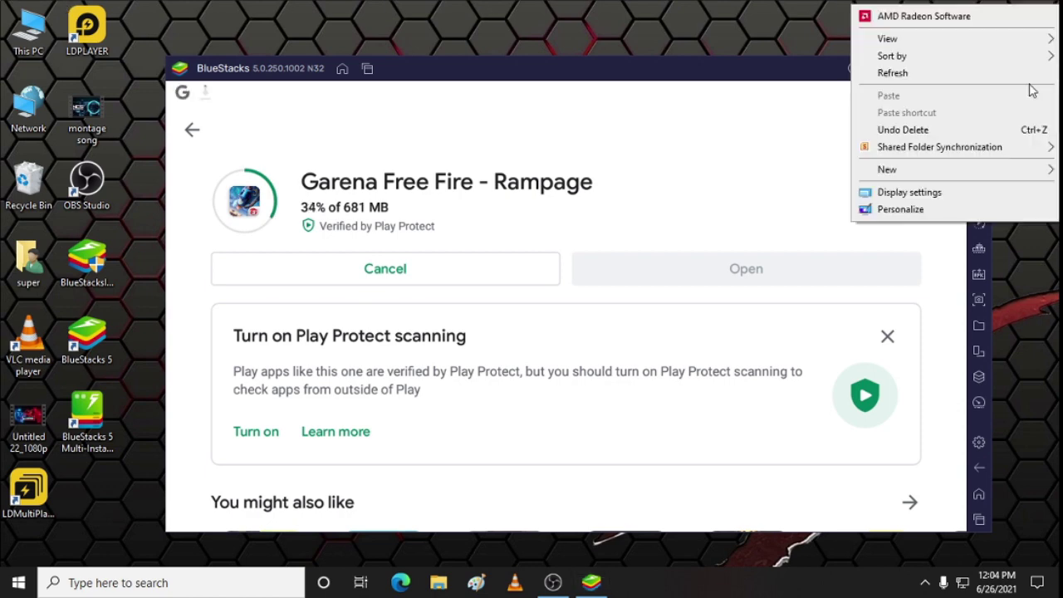
click(1034, 73)
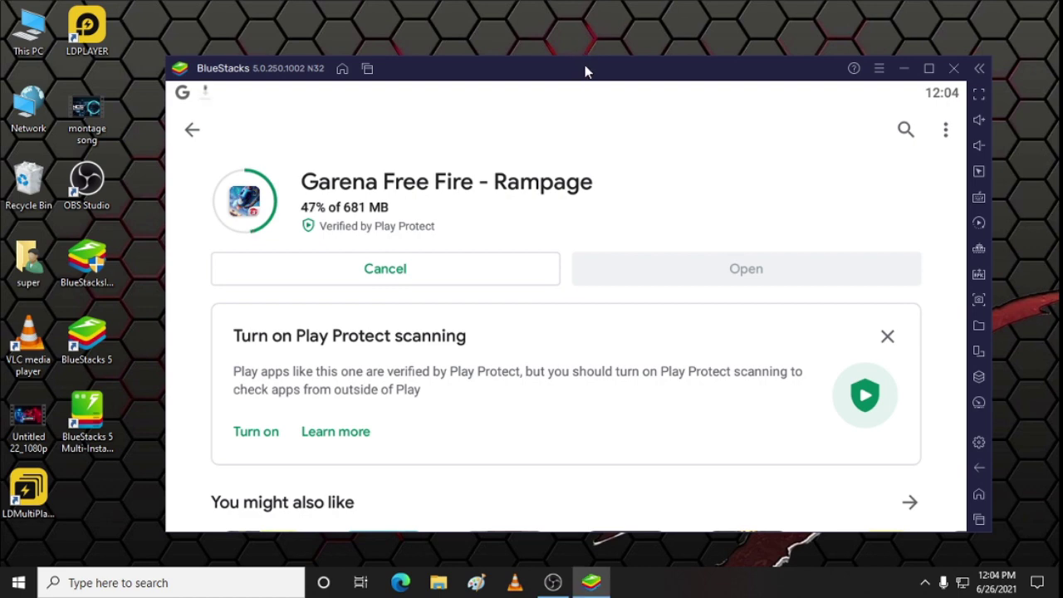
drag(585, 65, 593, 47)
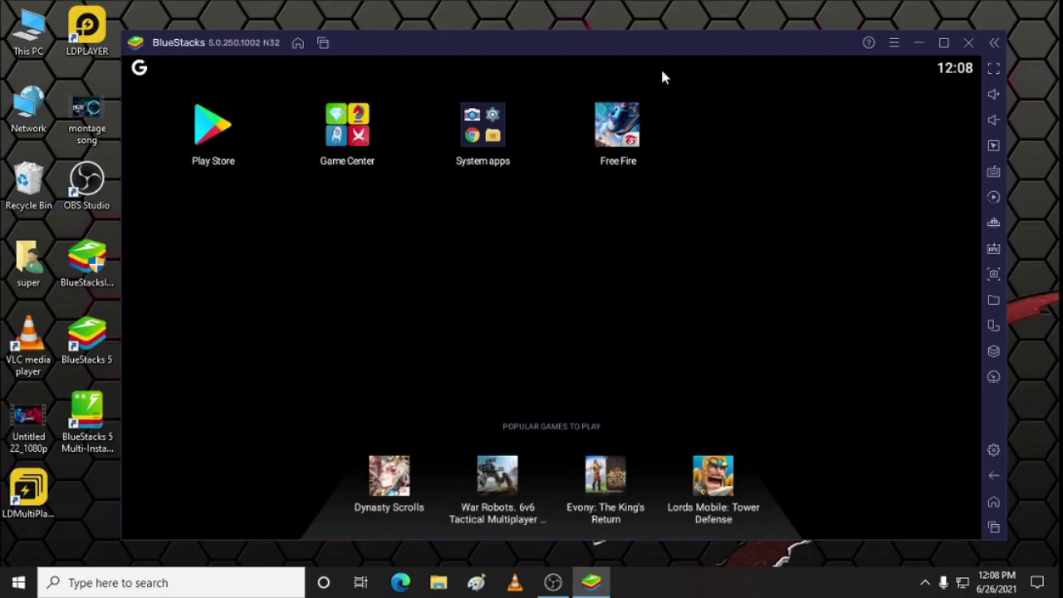
Step: Launch Free Fire with access to photos, media and files allowed, and switch the emulator to full screen
click(620, 132)
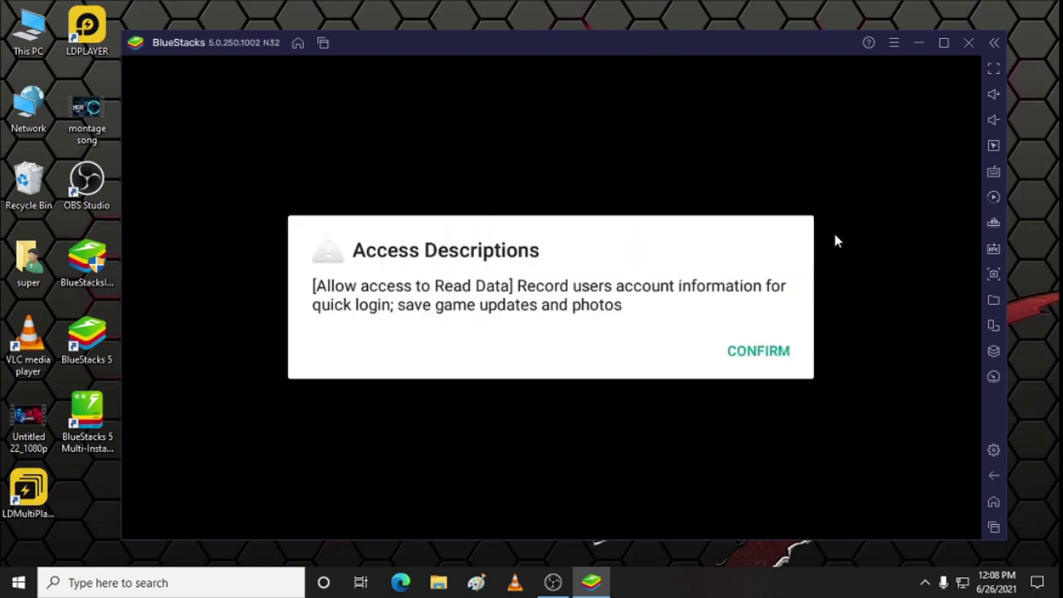
click(789, 353)
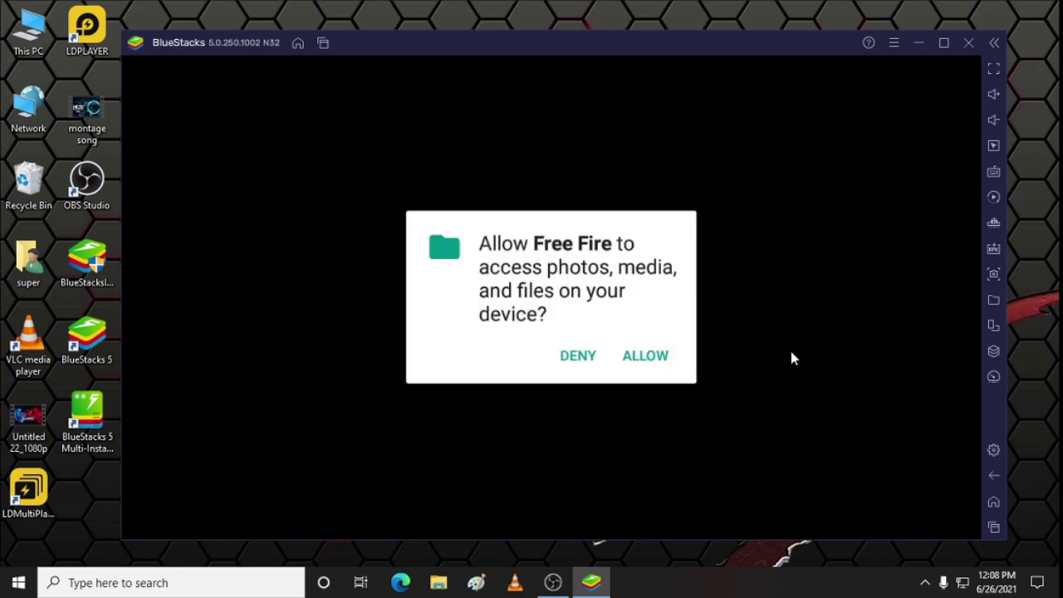
click(649, 357)
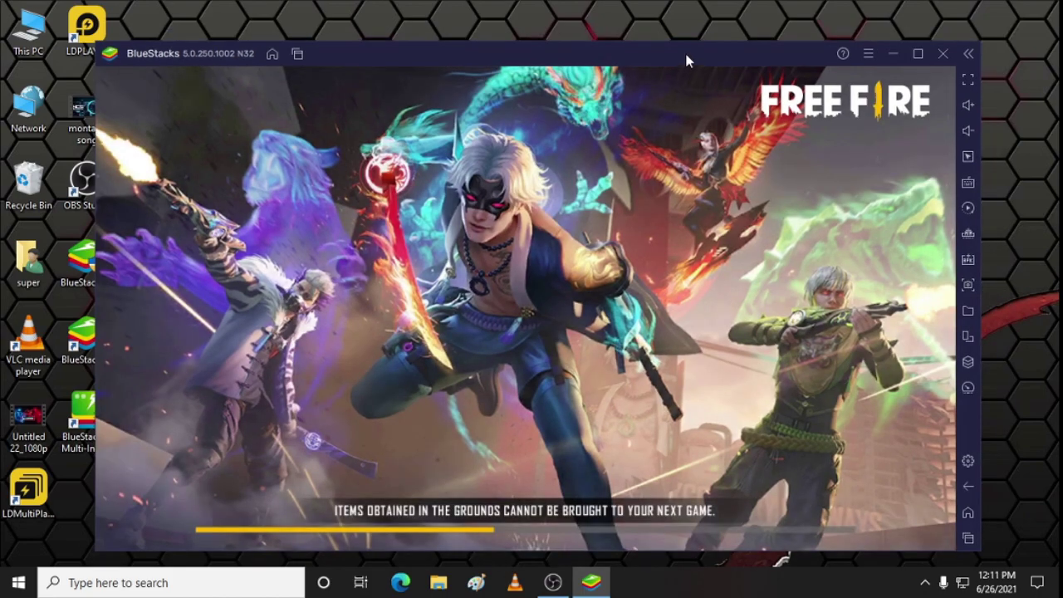
drag(686, 60, 726, 37)
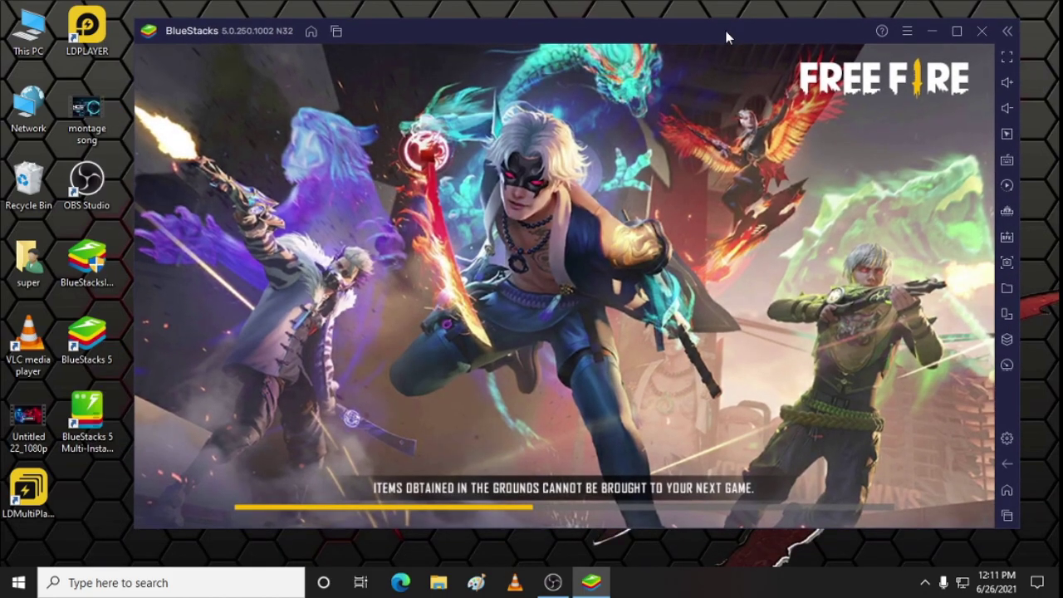
key(F11)
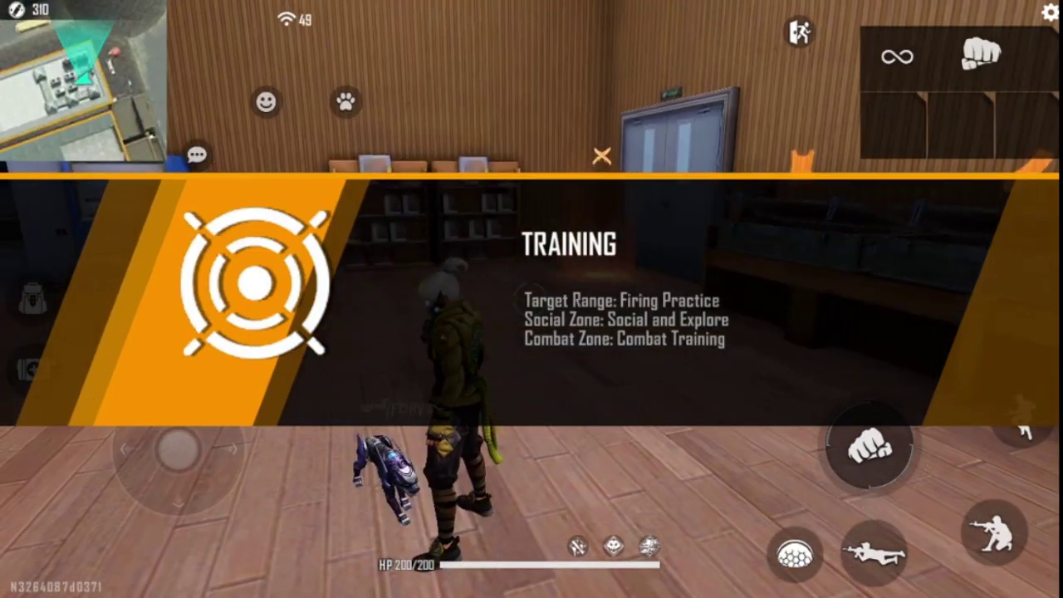
Step: Run and jump with the character around the Target Range in Training mode to try out the game's movement
key(w)
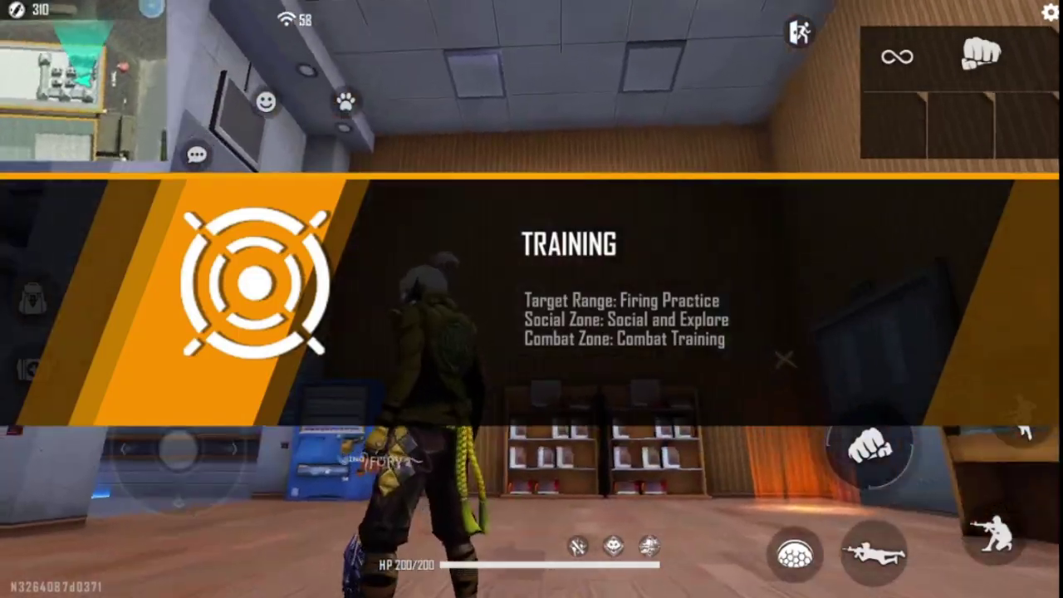
key(space)
key(w)
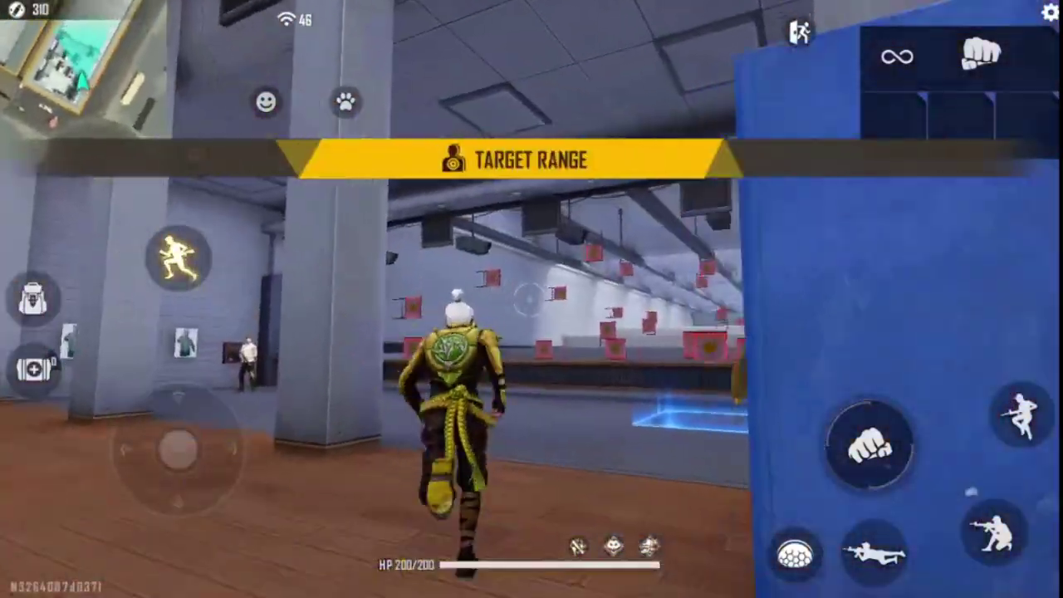
key(w)
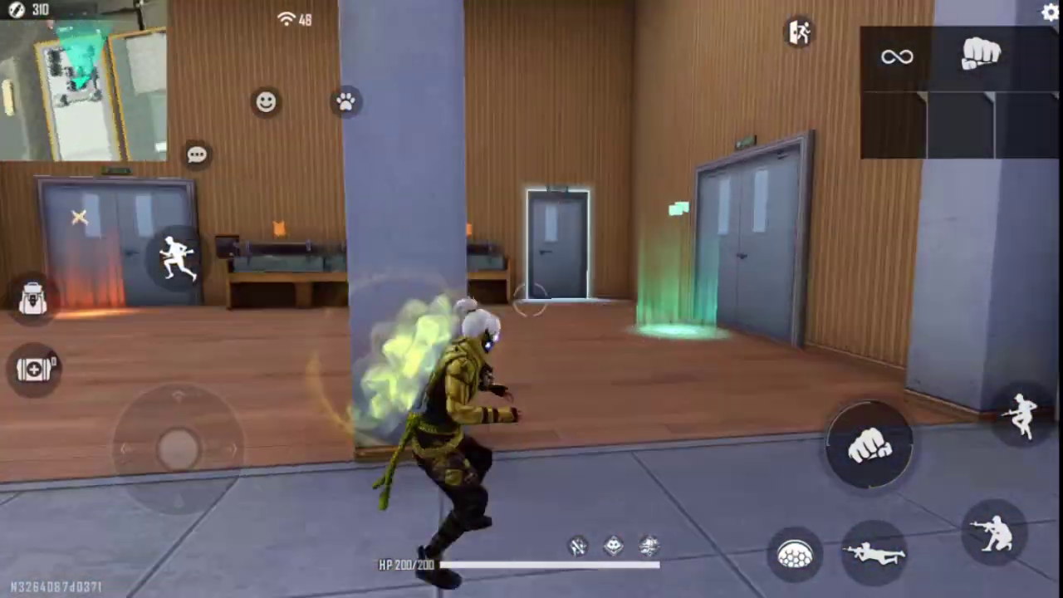
key(w)
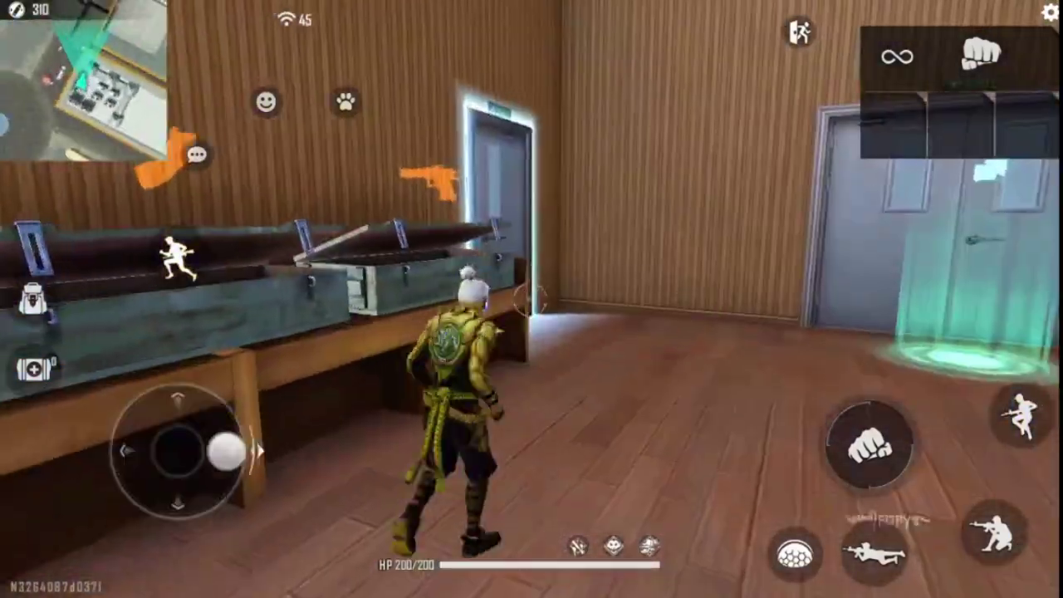
key(w)
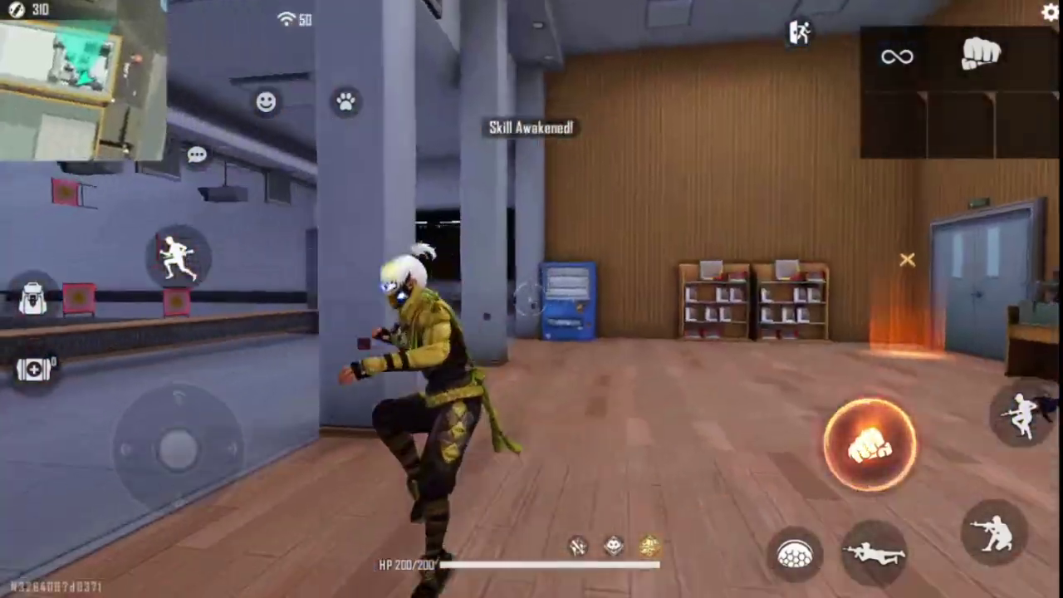
key(d)
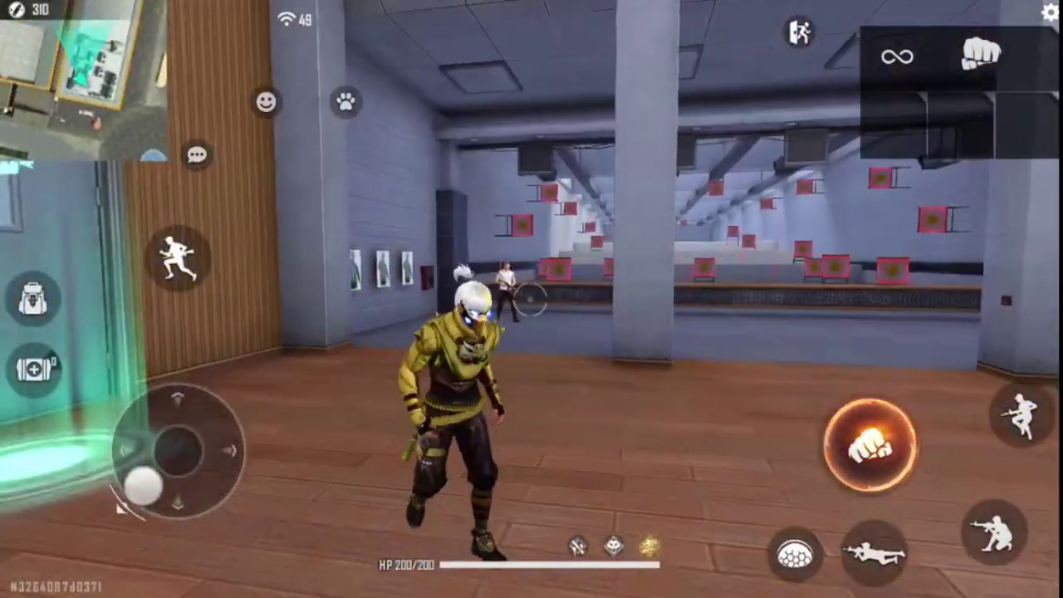
key(w)
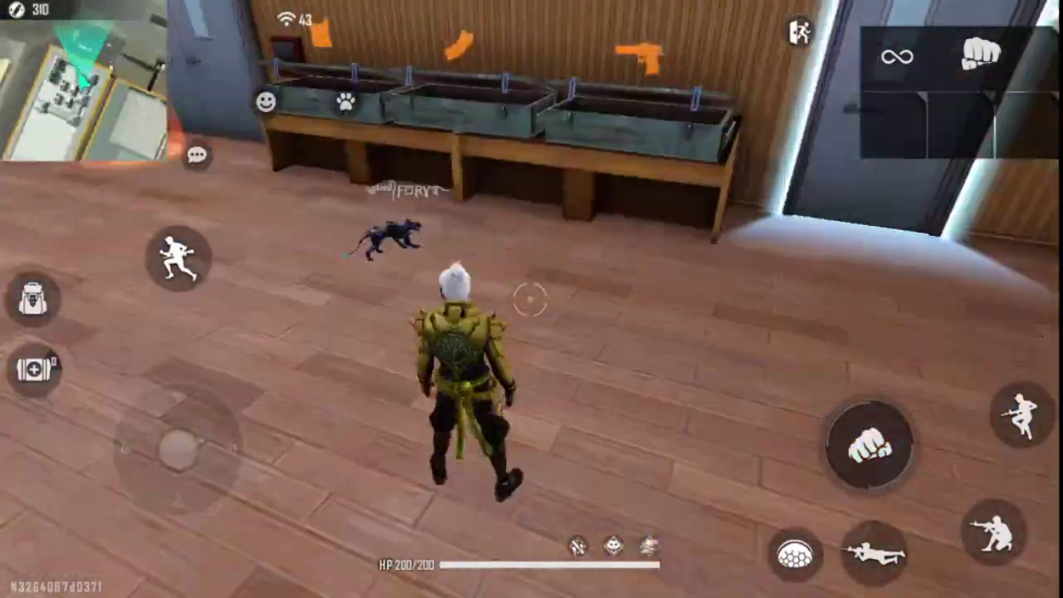